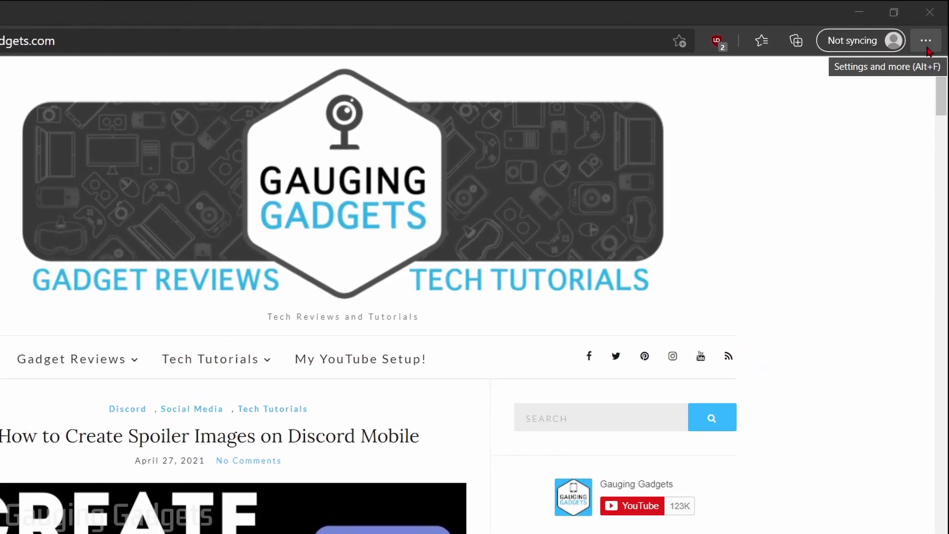
# Reach Edge's Settings page from the Settings and more menu.
pyautogui.click(925, 41)
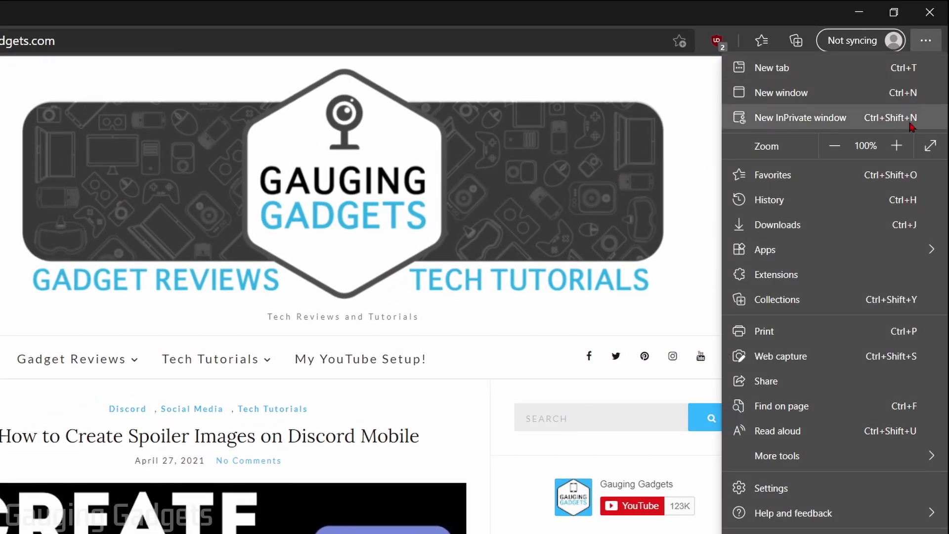
pyautogui.click(792, 494)
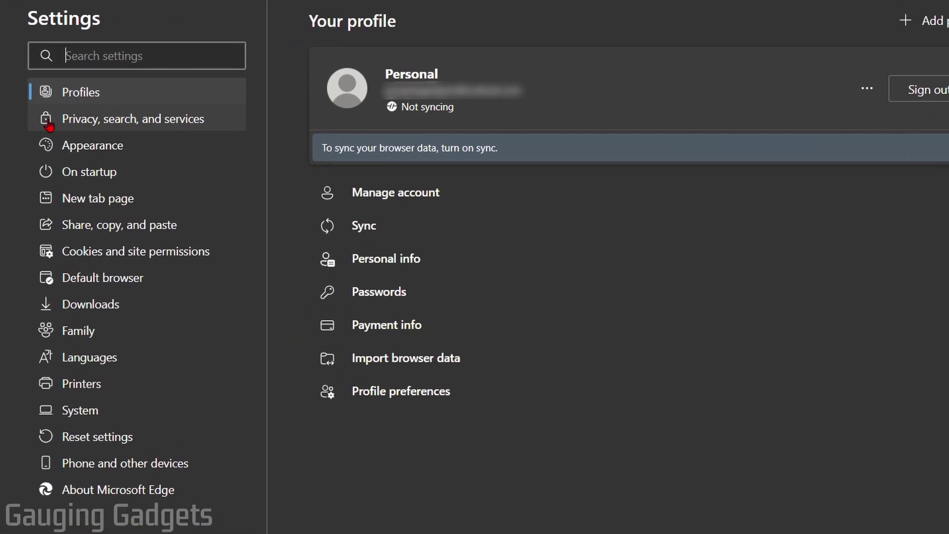
# Show the Privacy, search, and services settings with the Clear browsing data section.
pyautogui.click(47, 123)
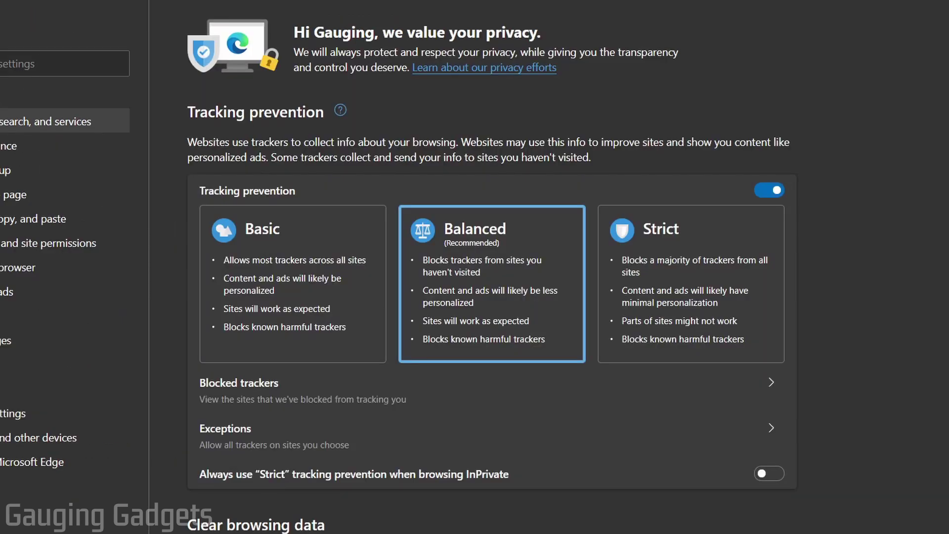
pyautogui.scroll(-2, 286, 164)
pyautogui.scroll(-3, 284, 174)
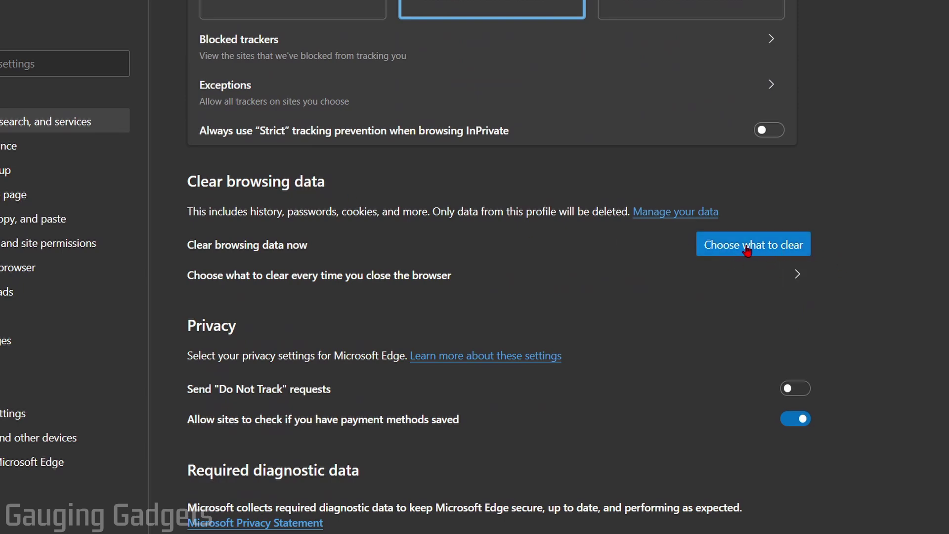
# Set Clear browsing data to All time, keeping only Cached images and files checked.
pyautogui.click(746, 253)
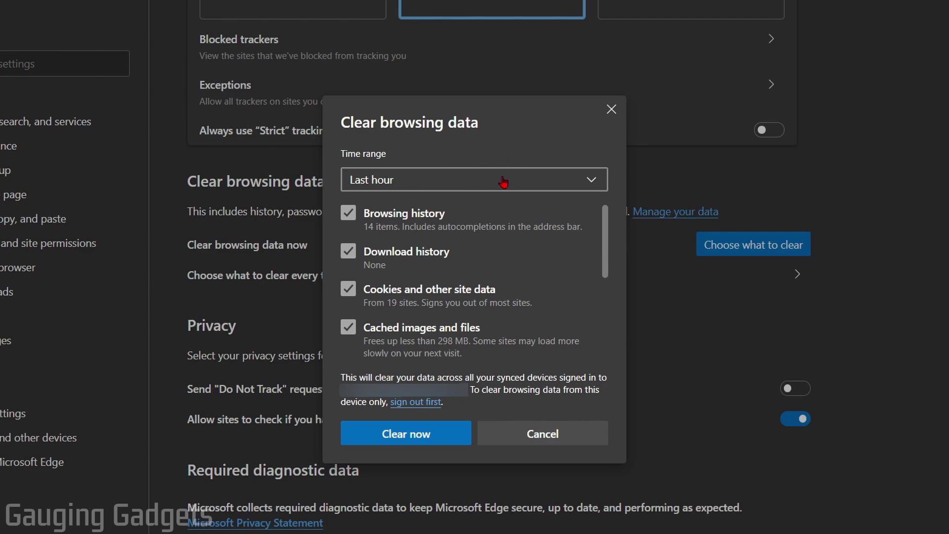
pyautogui.click(456, 181)
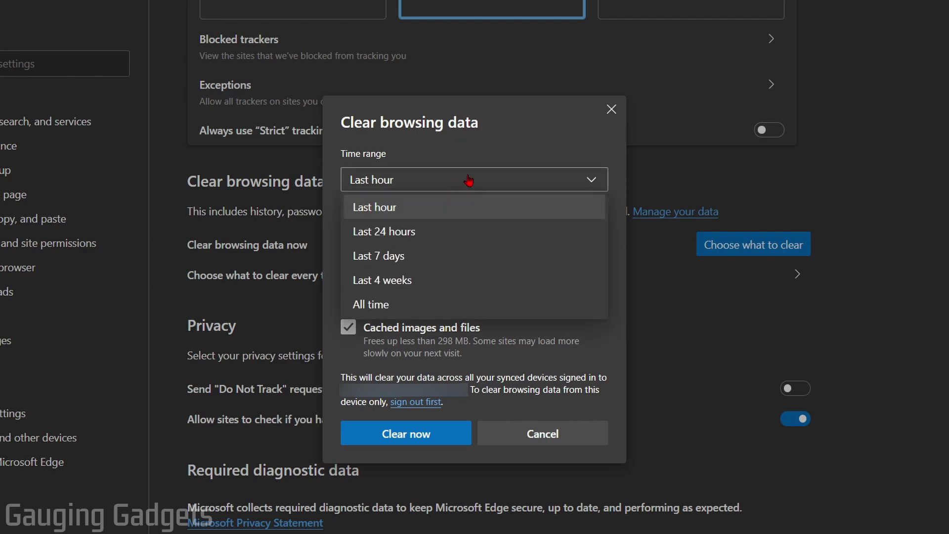
pyautogui.click(379, 310)
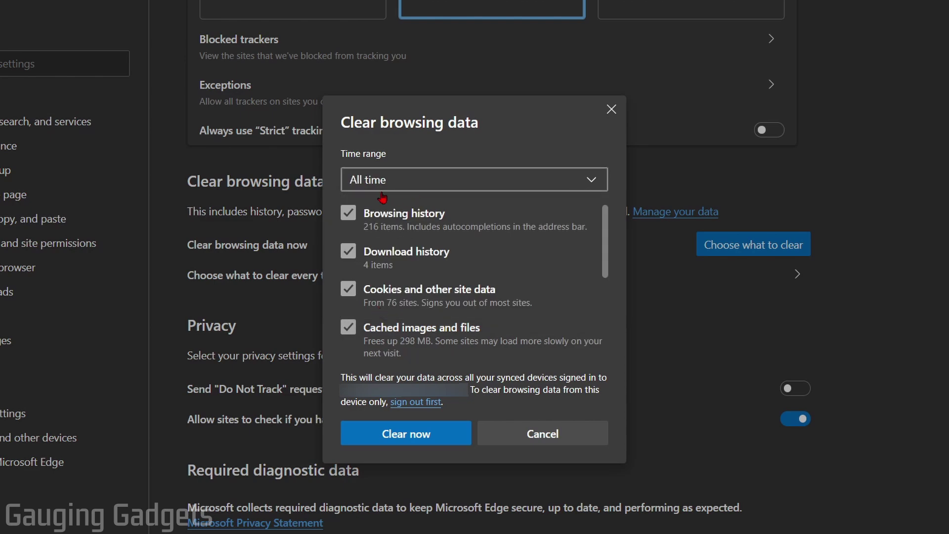
pyautogui.click(350, 215)
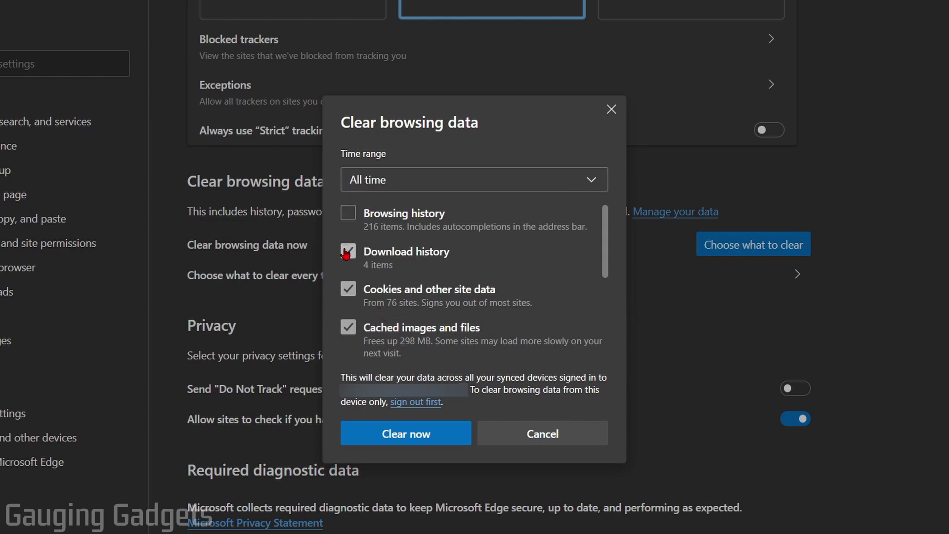
pyautogui.click(346, 253)
pyautogui.click(346, 291)
pyautogui.scroll(-1, 586, 262)
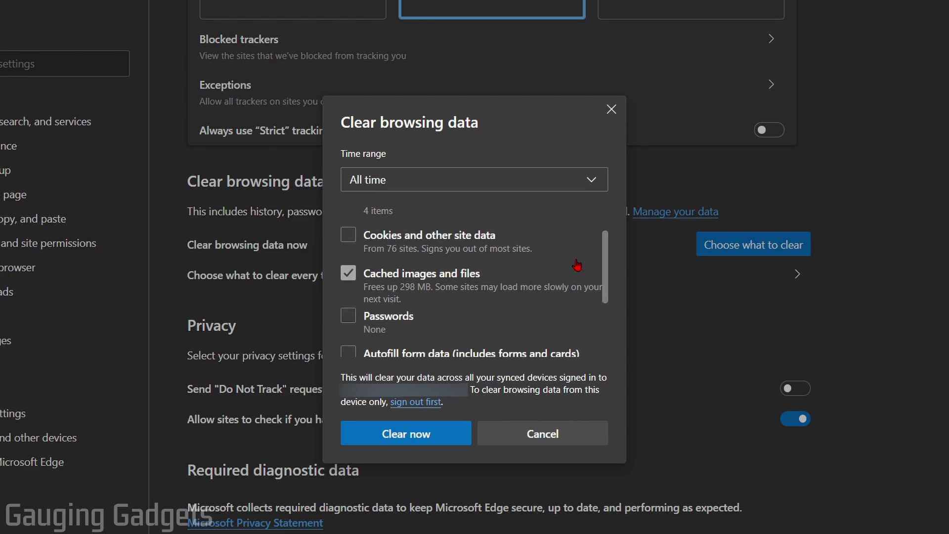
pyautogui.scroll(-1, 568, 273)
pyautogui.scroll(1, 563, 280)
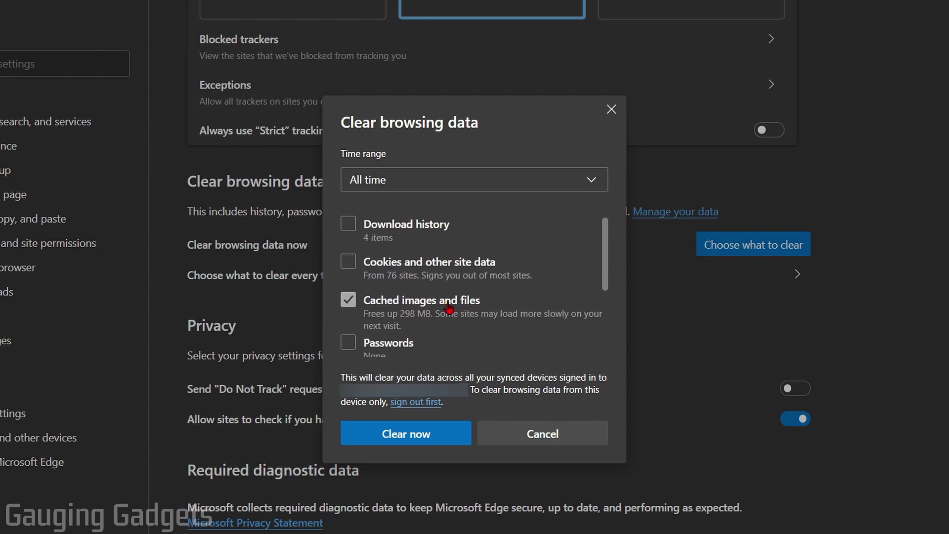
# Clear the all-time cached images and files with Clear now.
pyautogui.click(406, 434)
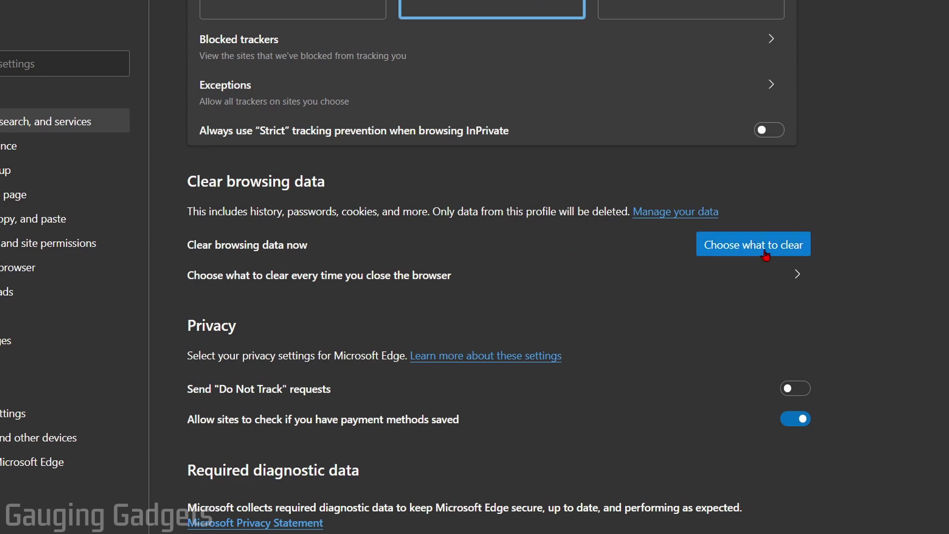
# Reopen Clear browsing data and check Browsing history and Cookies and other site data.
pyautogui.click(745, 252)
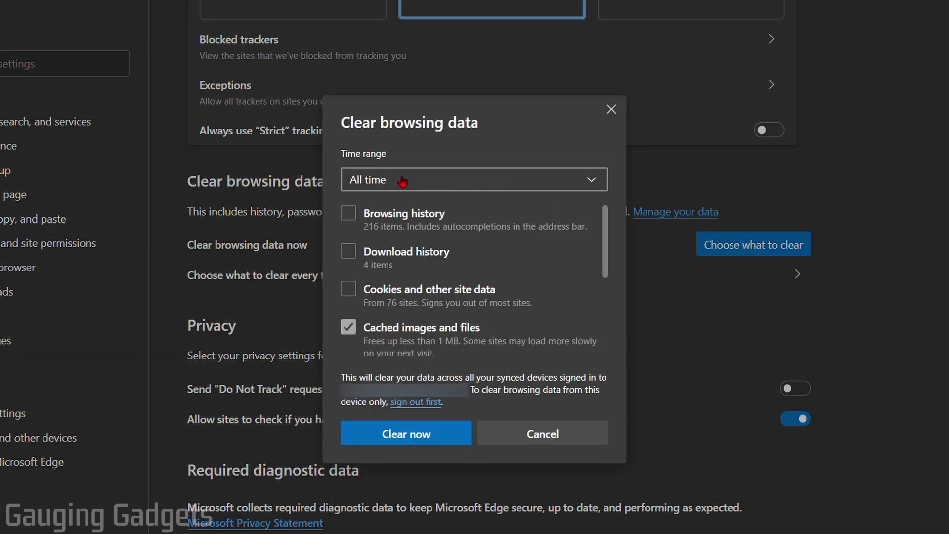
pyautogui.click(348, 213)
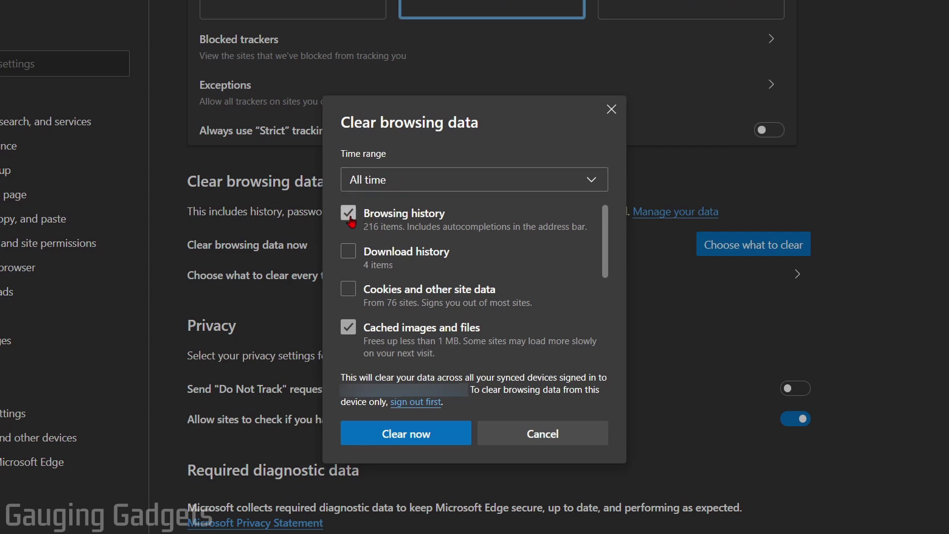
pyautogui.click(348, 290)
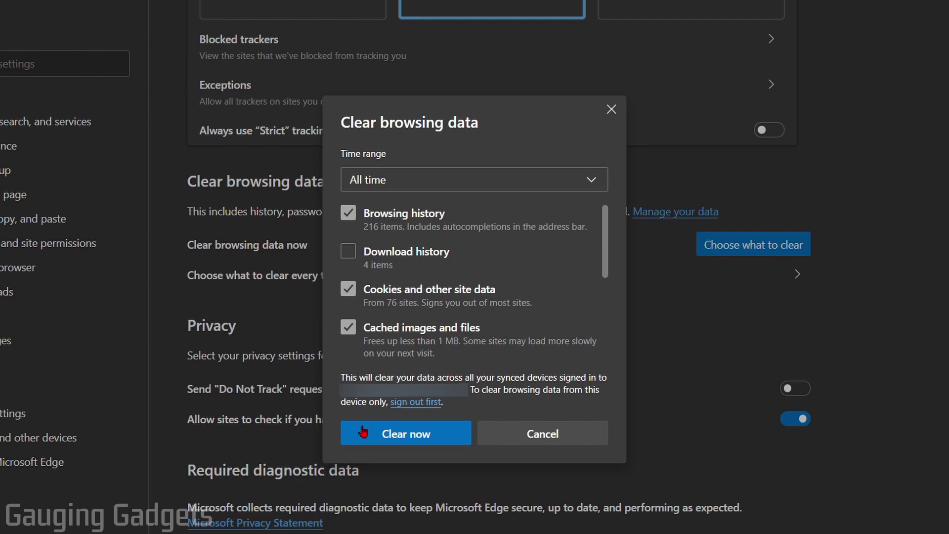
# Clear all-time browsing history, cookies and cached files with Clear now.
pyautogui.click(413, 442)
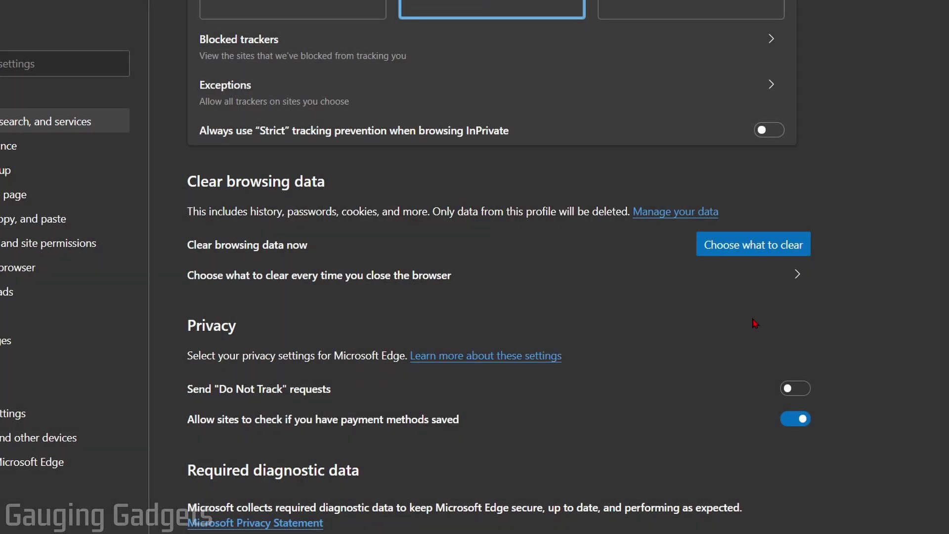